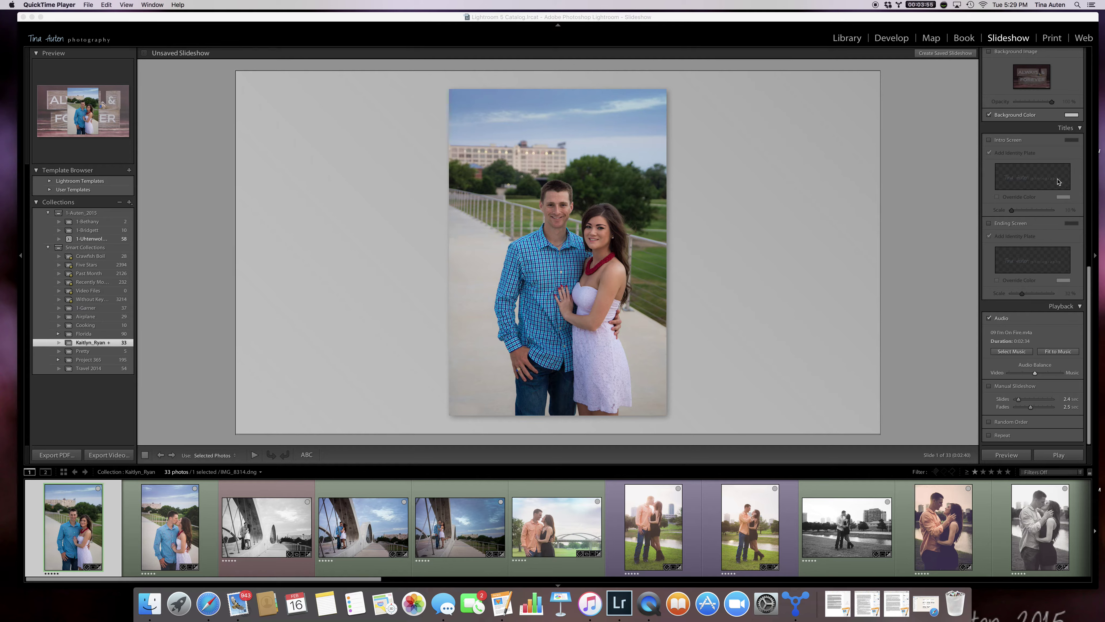
- Try Zoom to Fill on the slide photo, then go back to showing the whole portrait
scroll(1058, 182, up, 15)
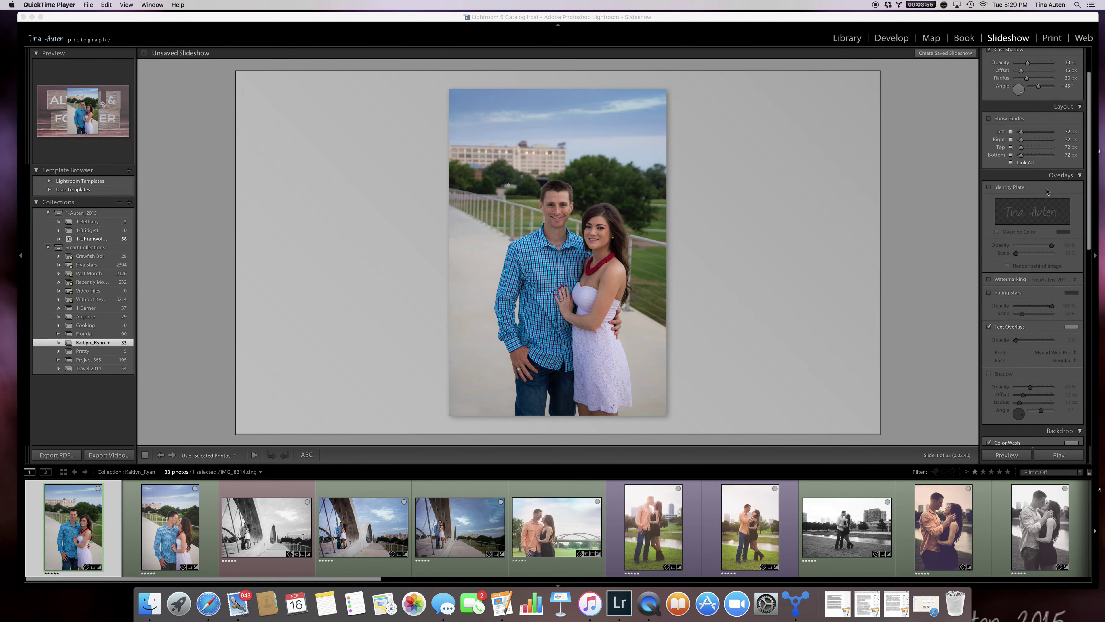
scroll(1046, 192, up, 3)
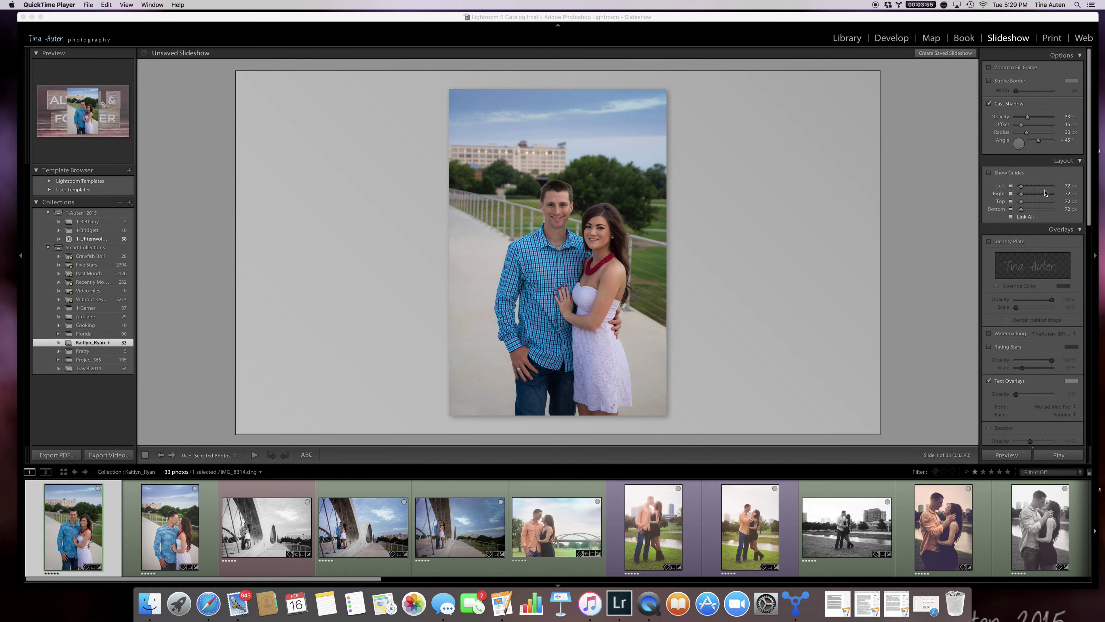
click(988, 65)
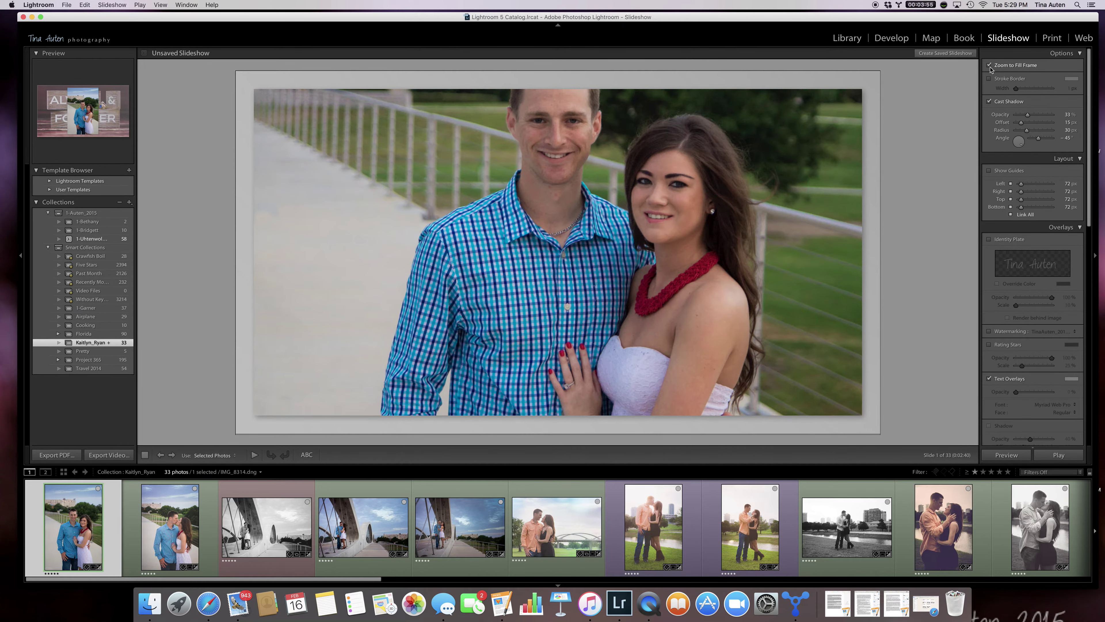
click(989, 66)
- Test grey and white photo borders up to 5 px, then remove the border and keep the drop shadow
click(990, 79)
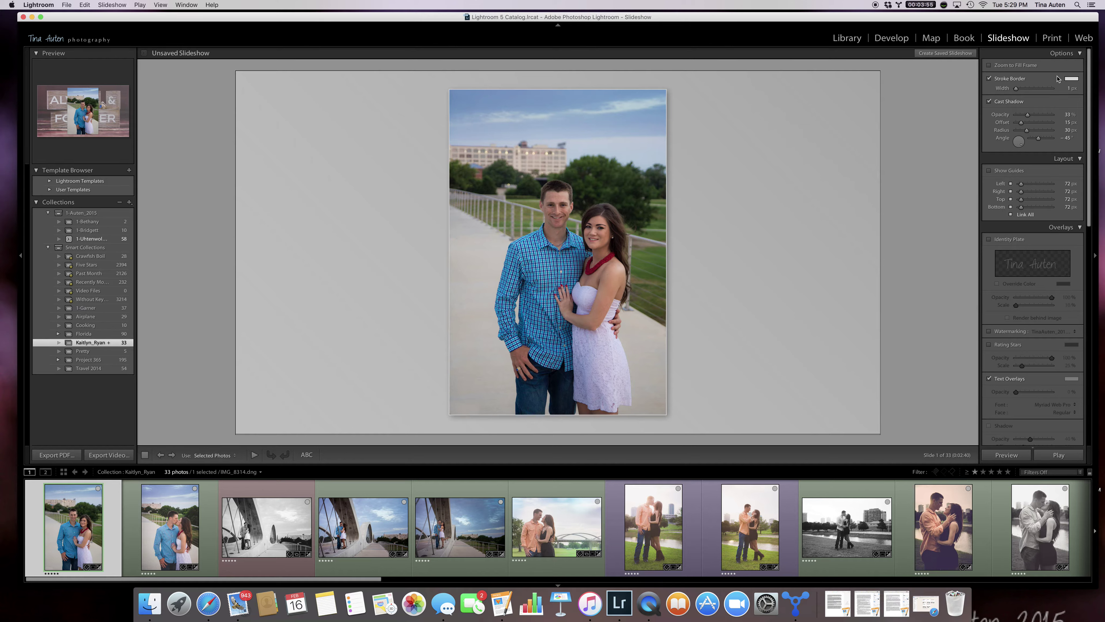
click(1071, 79)
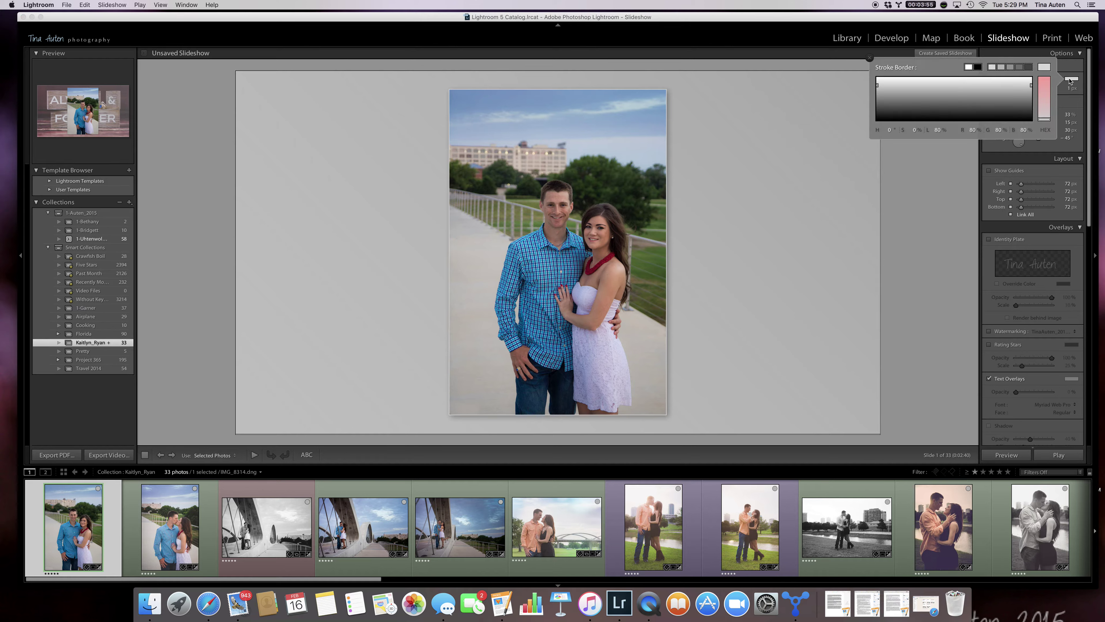
click(1028, 67)
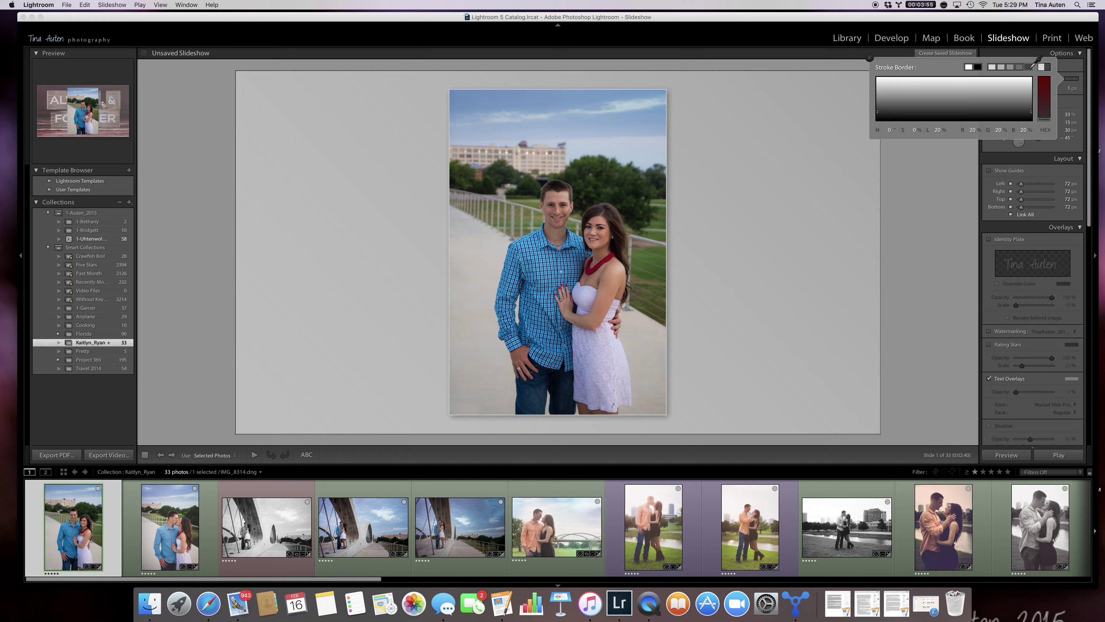
click(1015, 118)
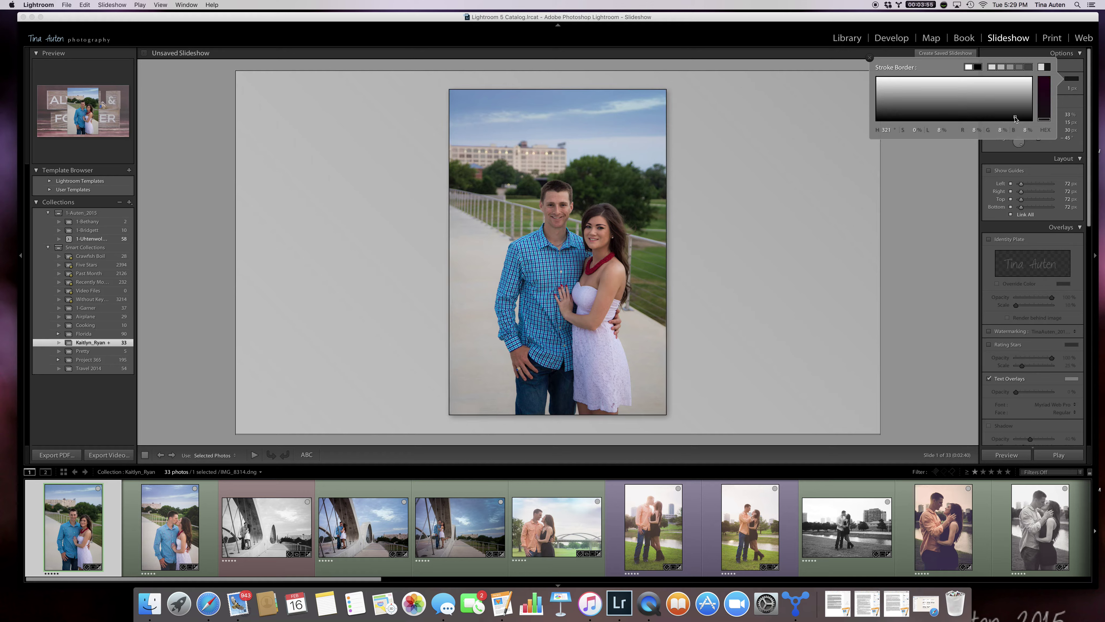
click(968, 67)
click(1077, 93)
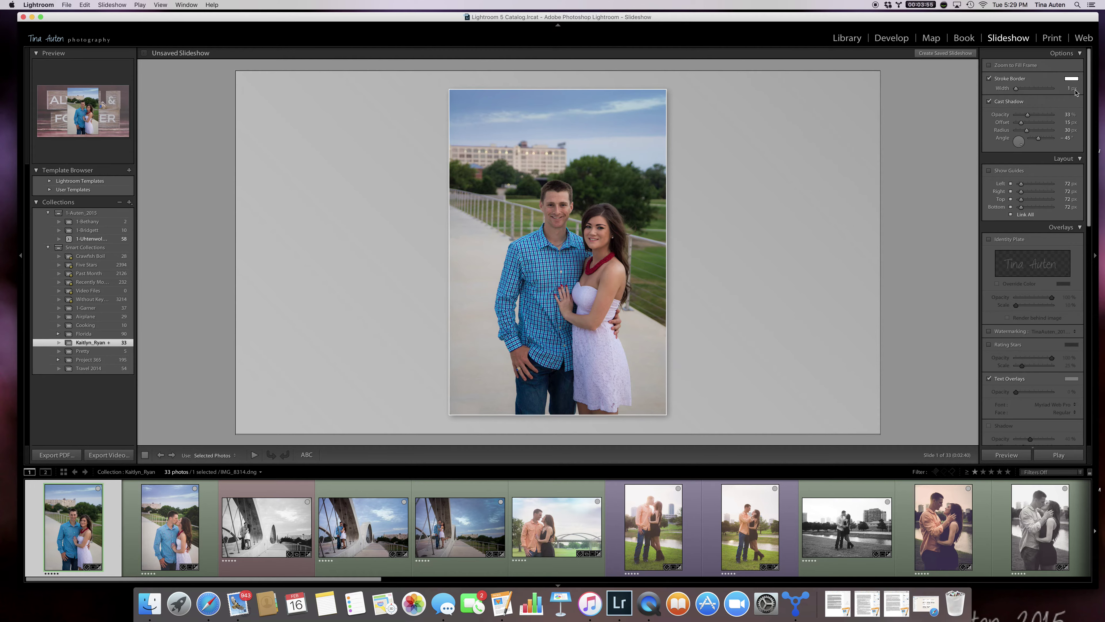
drag(1016, 89, 1024, 90)
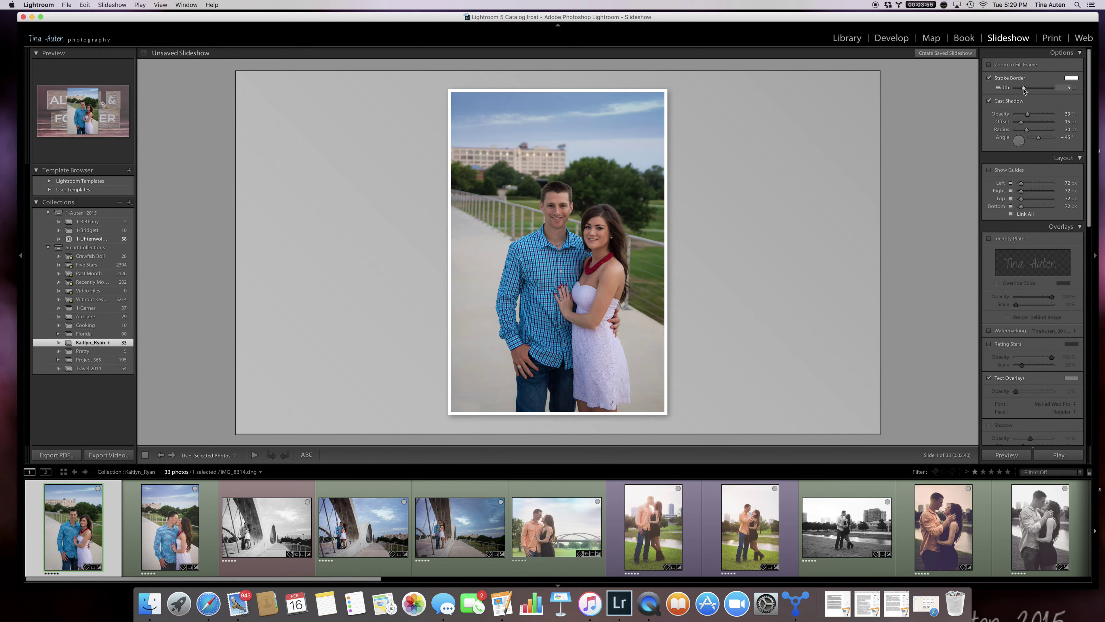
drag(1024, 90, 1016, 90)
click(990, 78)
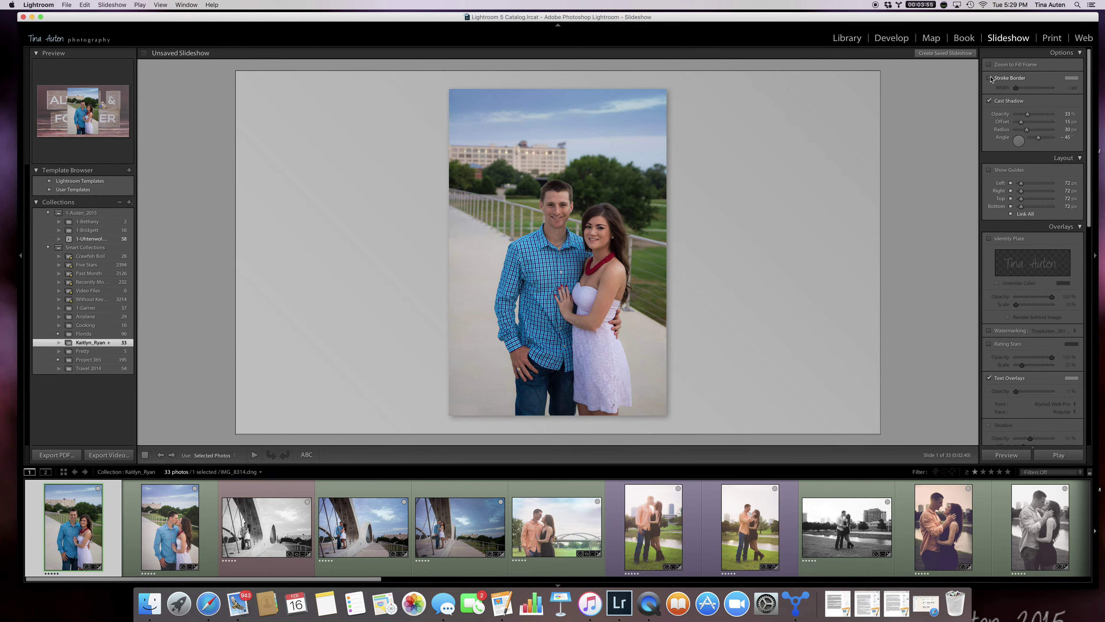
click(990, 101)
click(990, 101)
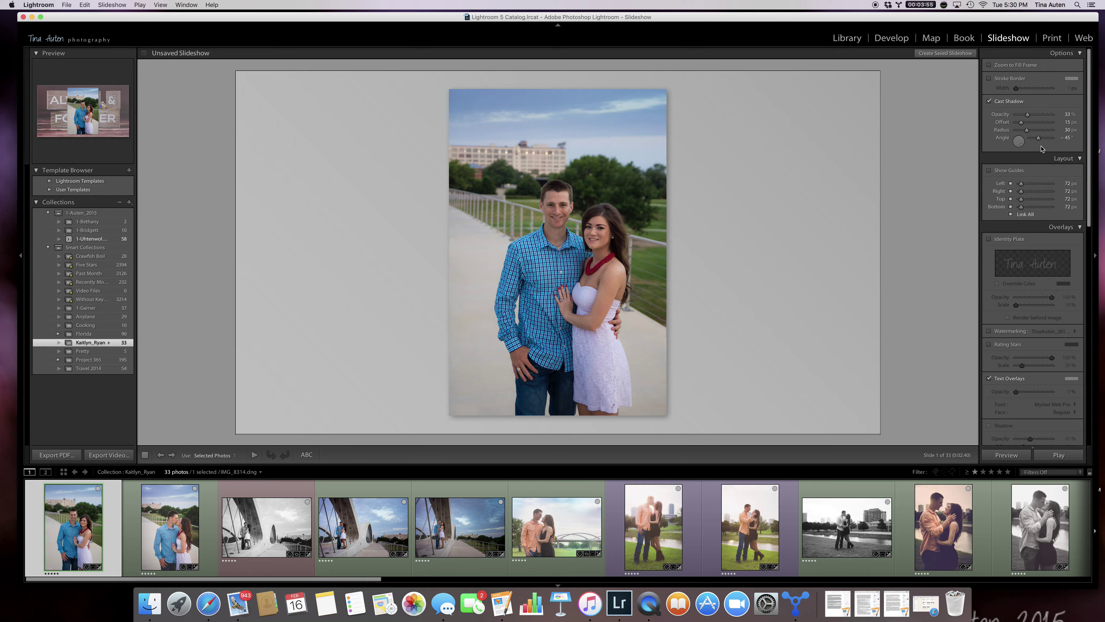
- Enable Watermarking with the 2015 bottom-right watermark preset
scroll(996, 232, down, 5)
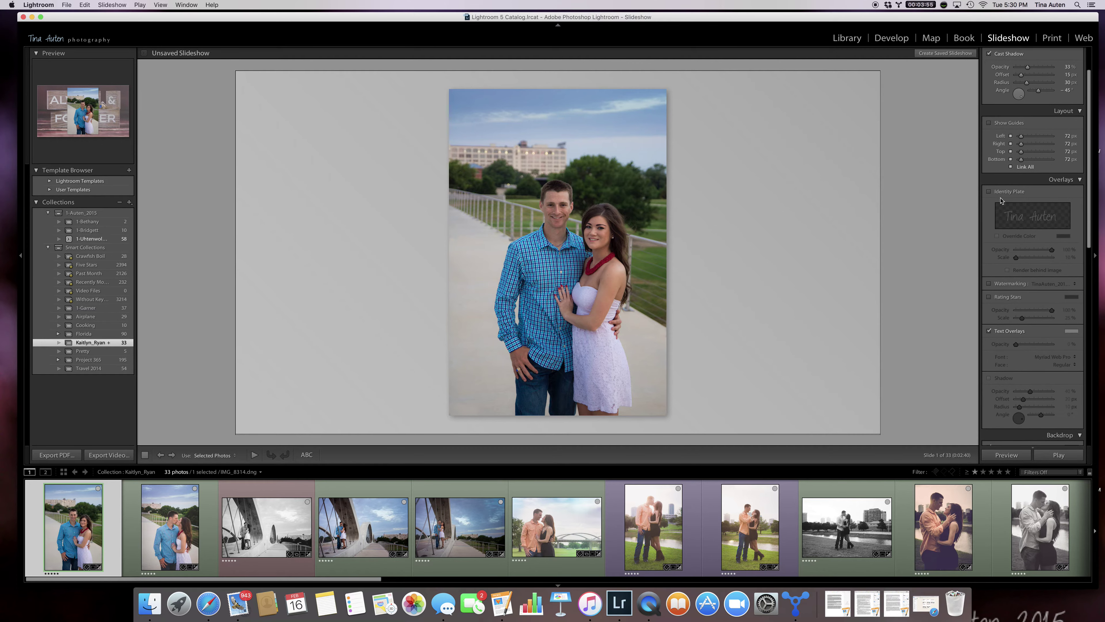
click(989, 229)
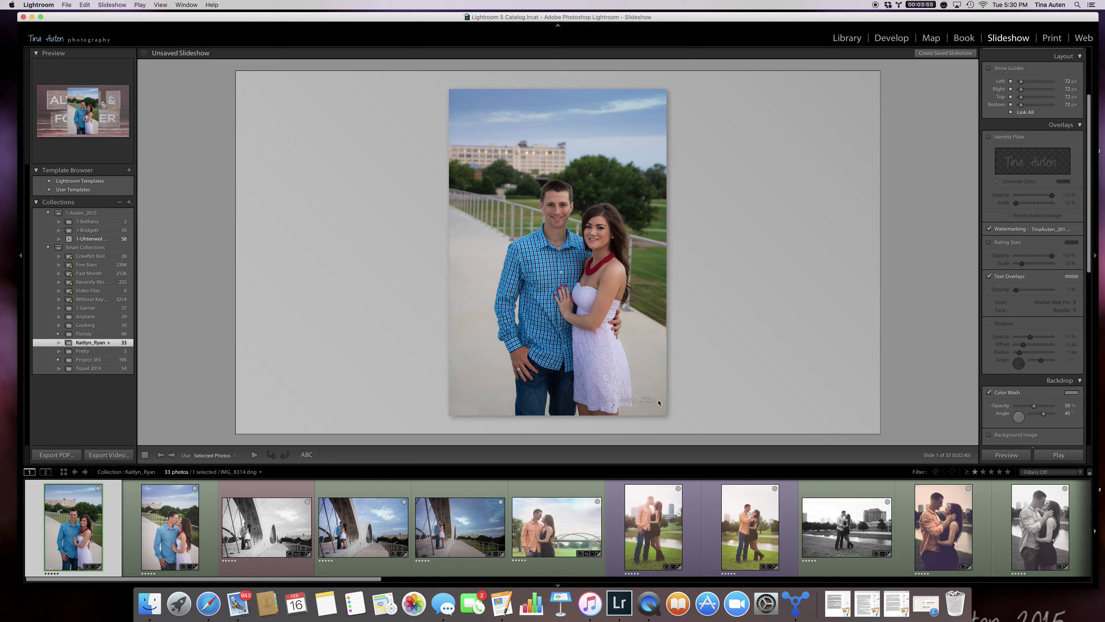
click(1072, 229)
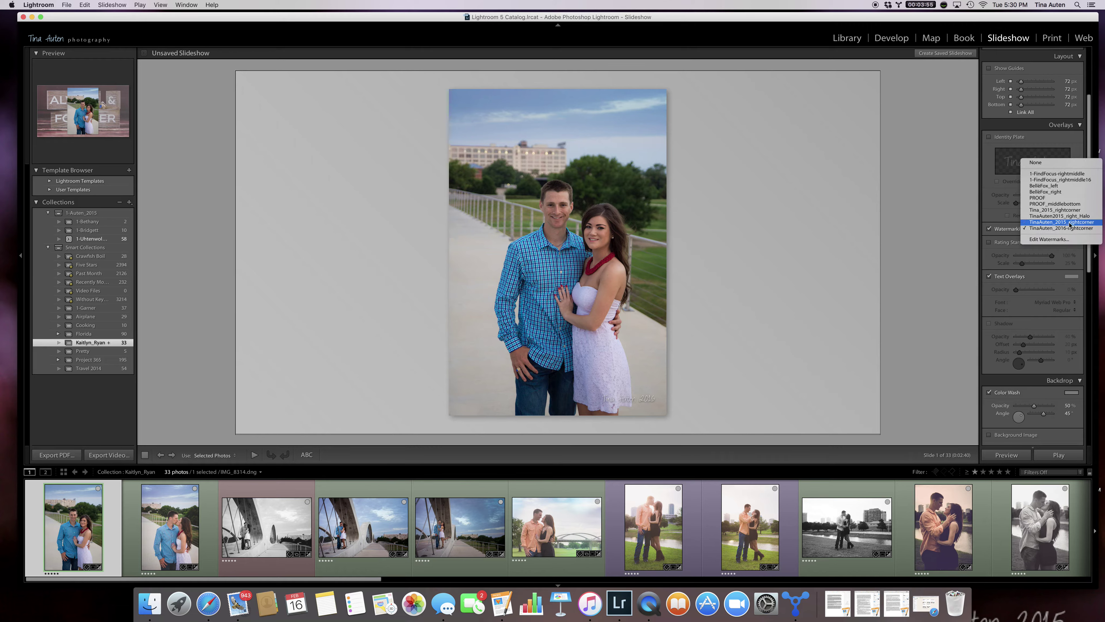
click(1070, 222)
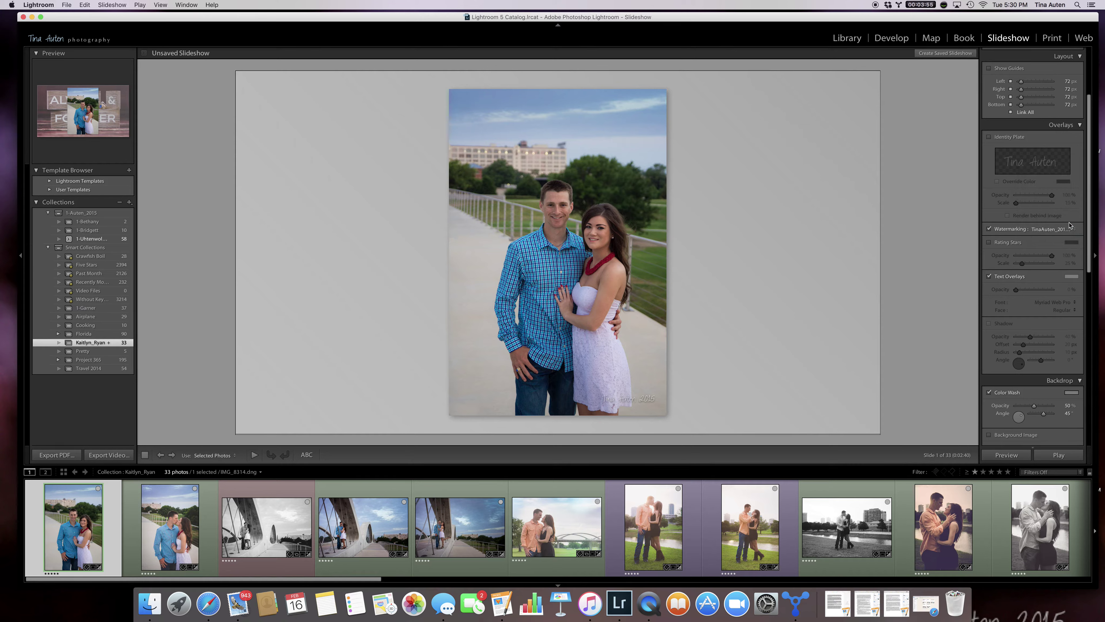
scroll(1037, 233, down, 5)
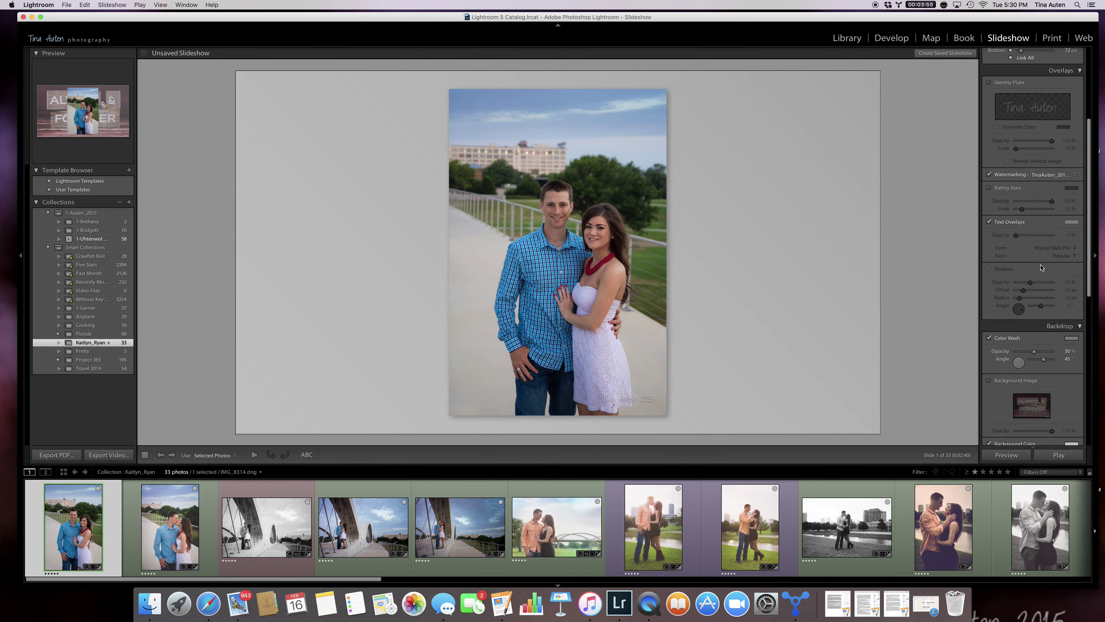
scroll(1041, 267, down, 2)
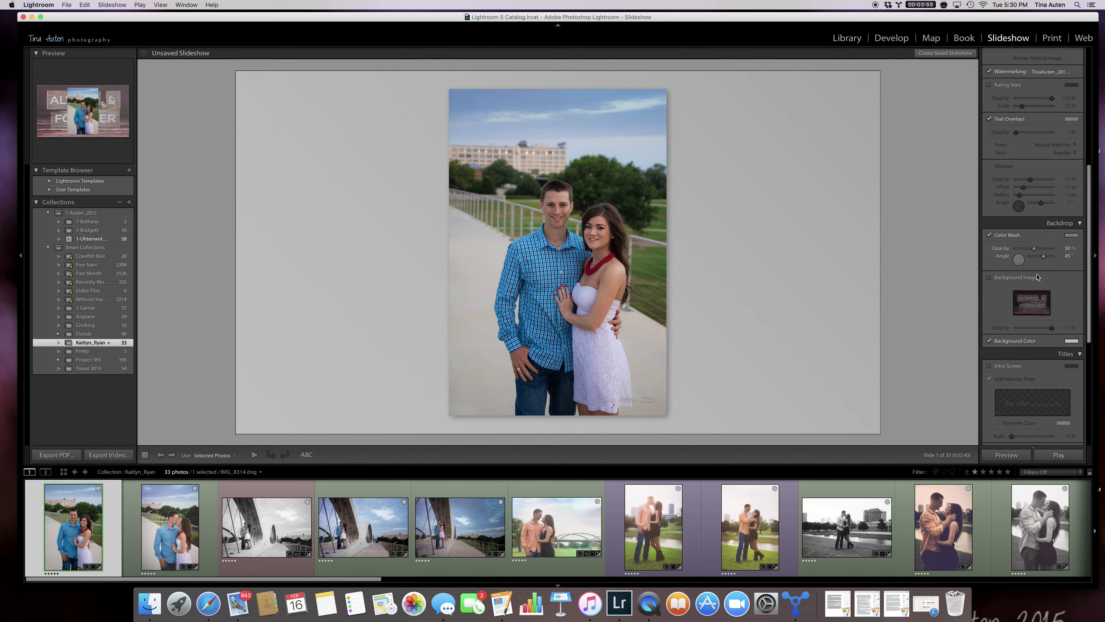
- Enable the Always & Forever background image, preview the bridge and kissing-couple slides, then return to slide 1
click(990, 279)
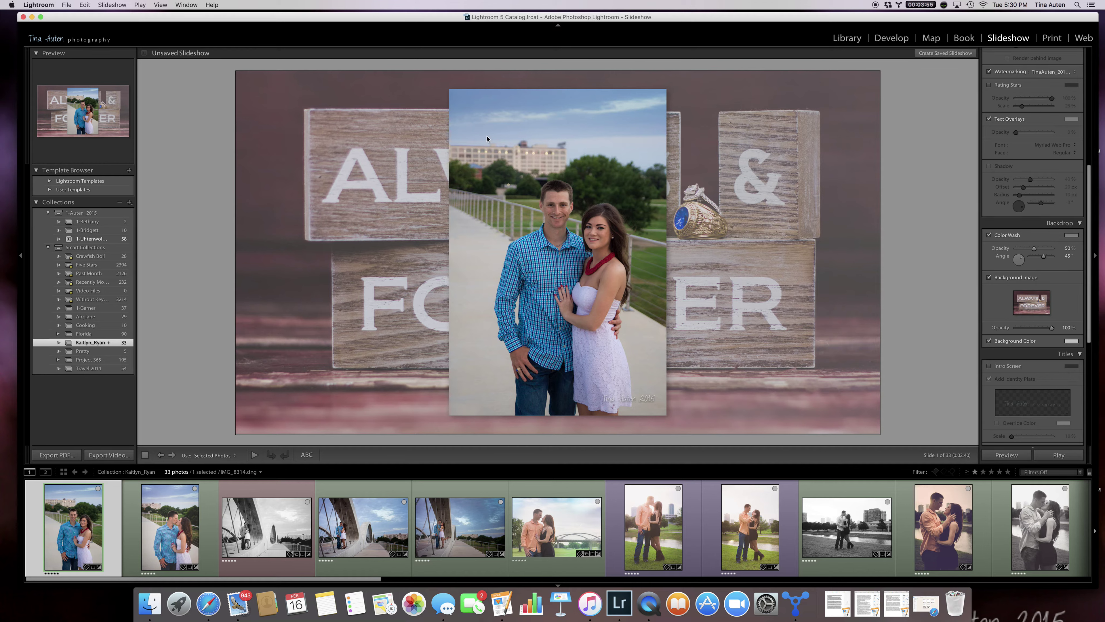
click(267, 526)
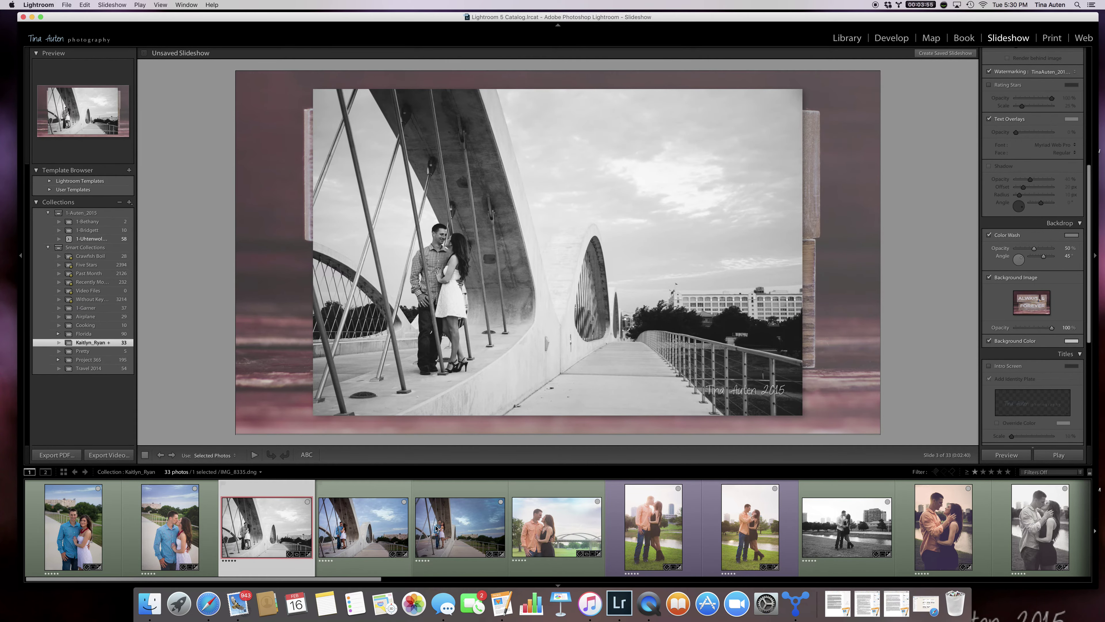
key(Right)
click(474, 528)
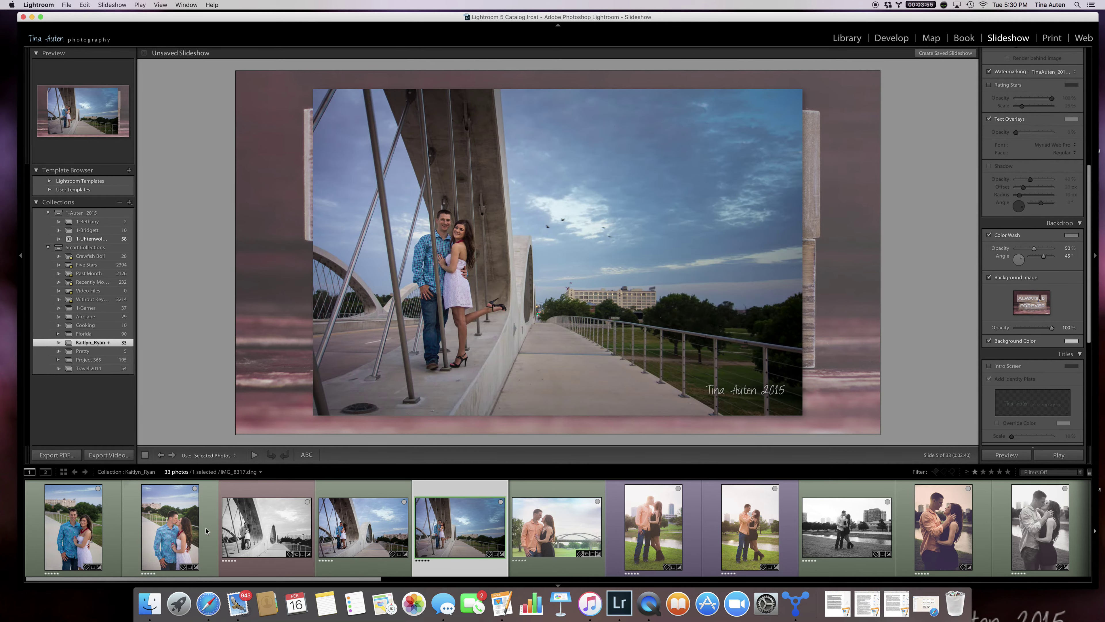
click(183, 527)
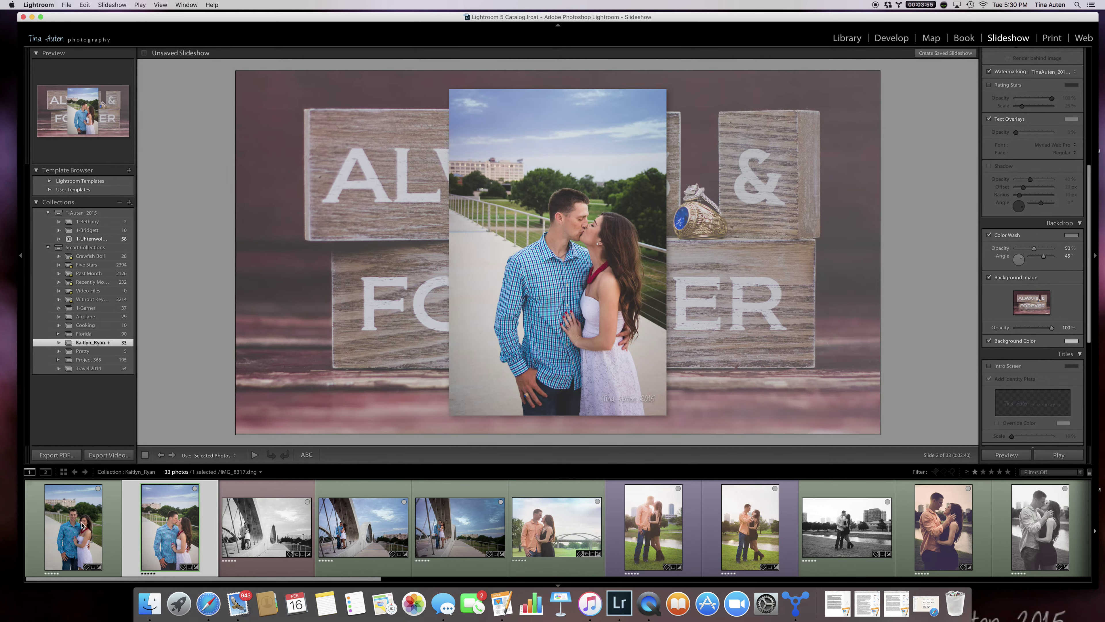
click(82, 526)
scroll(998, 245, down, 5)
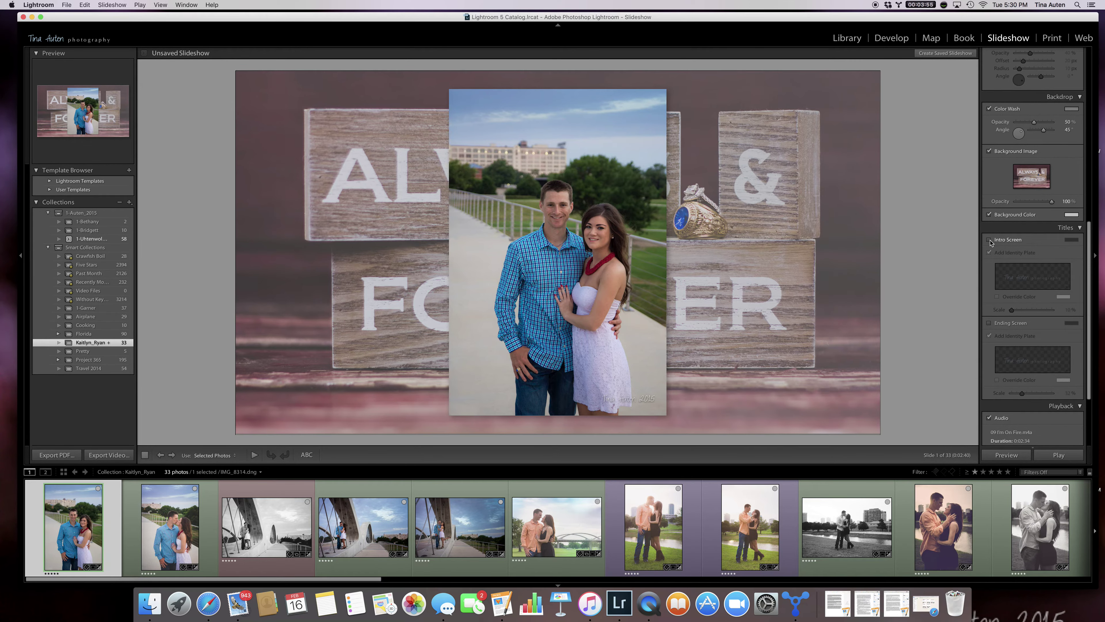
- Add intro and ending screens, enlarging the identity-plate logo on each to 30% scale
click(990, 240)
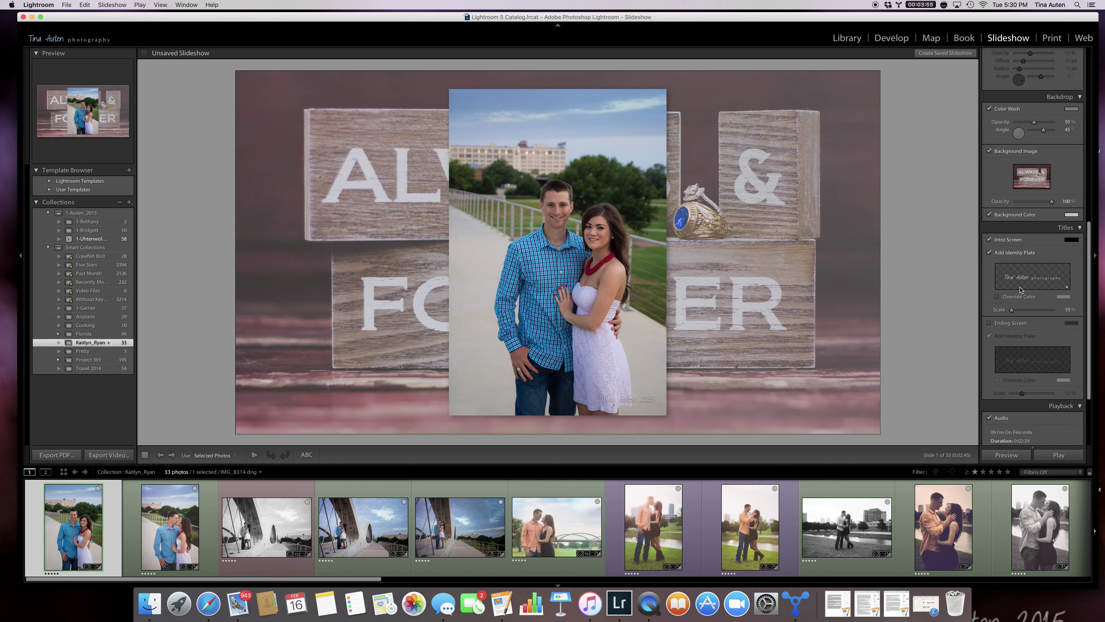
drag(1012, 310, 1021, 312)
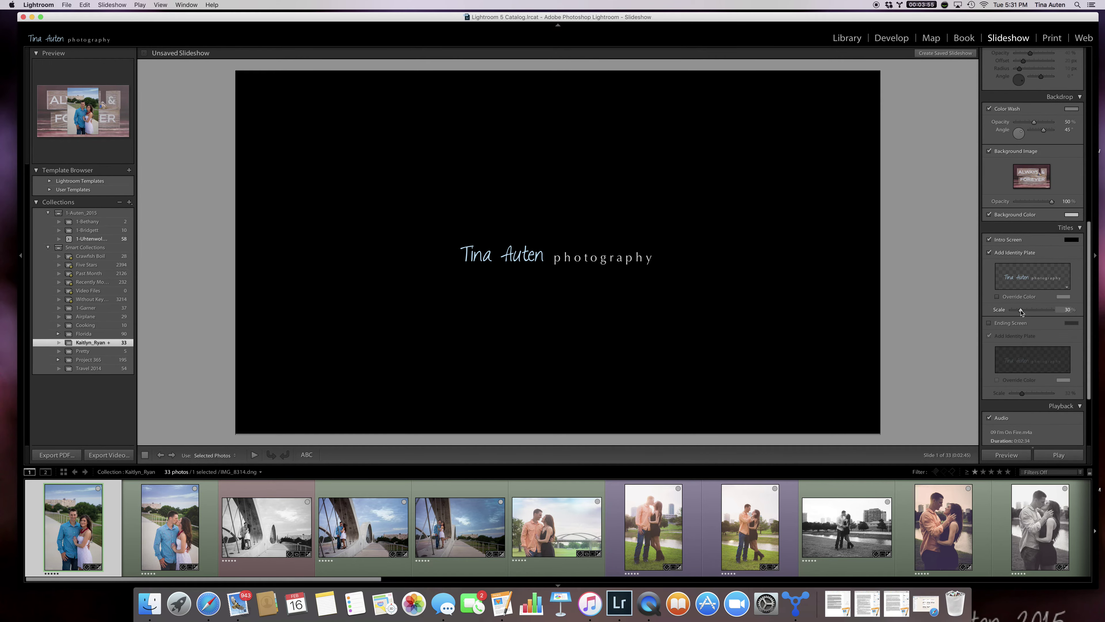
click(990, 323)
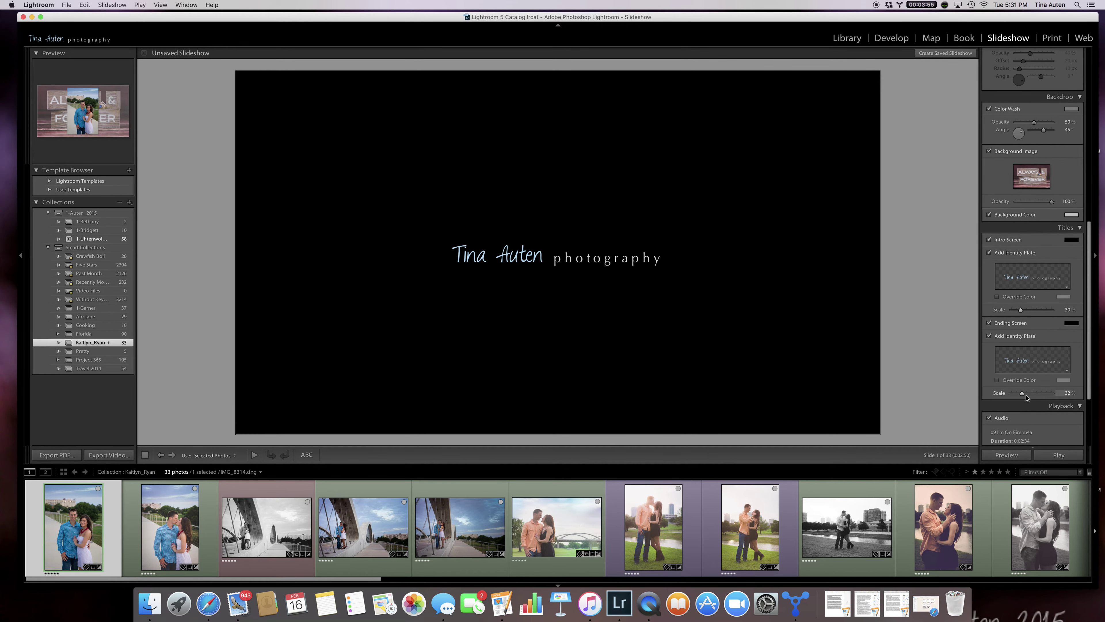
drag(1022, 395, 1023, 397)
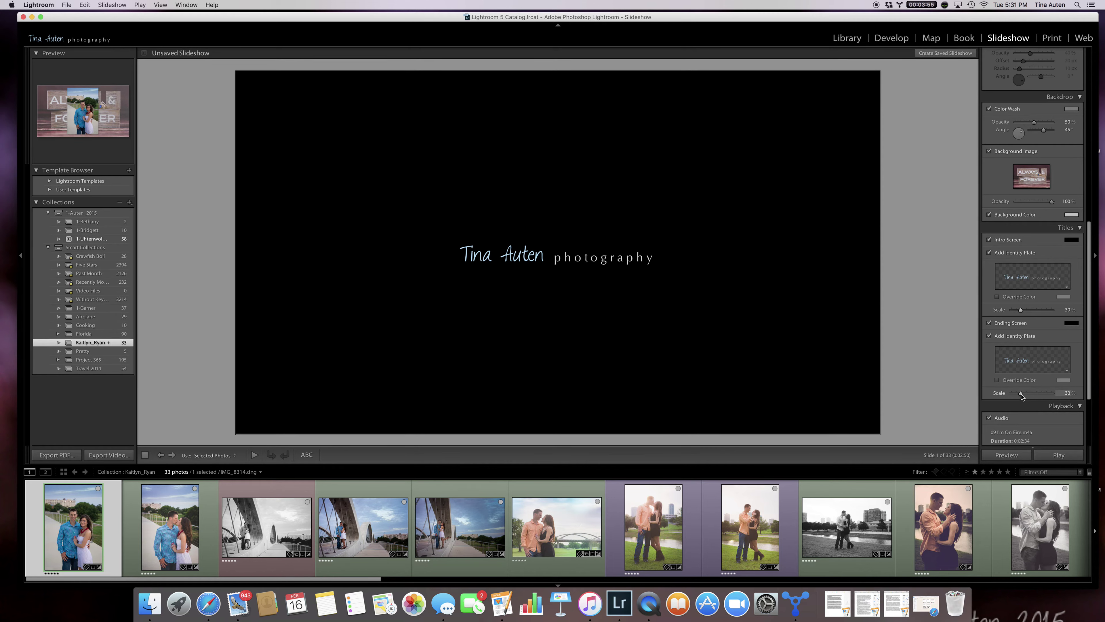
scroll(1016, 383, down, 4)
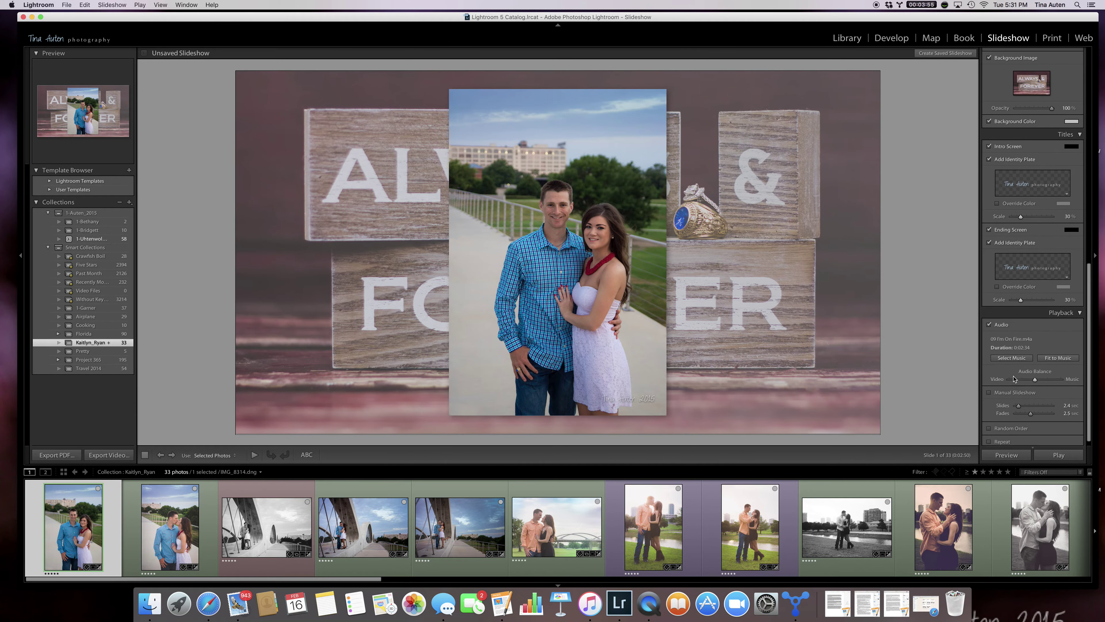
scroll(1014, 379, down, 1)
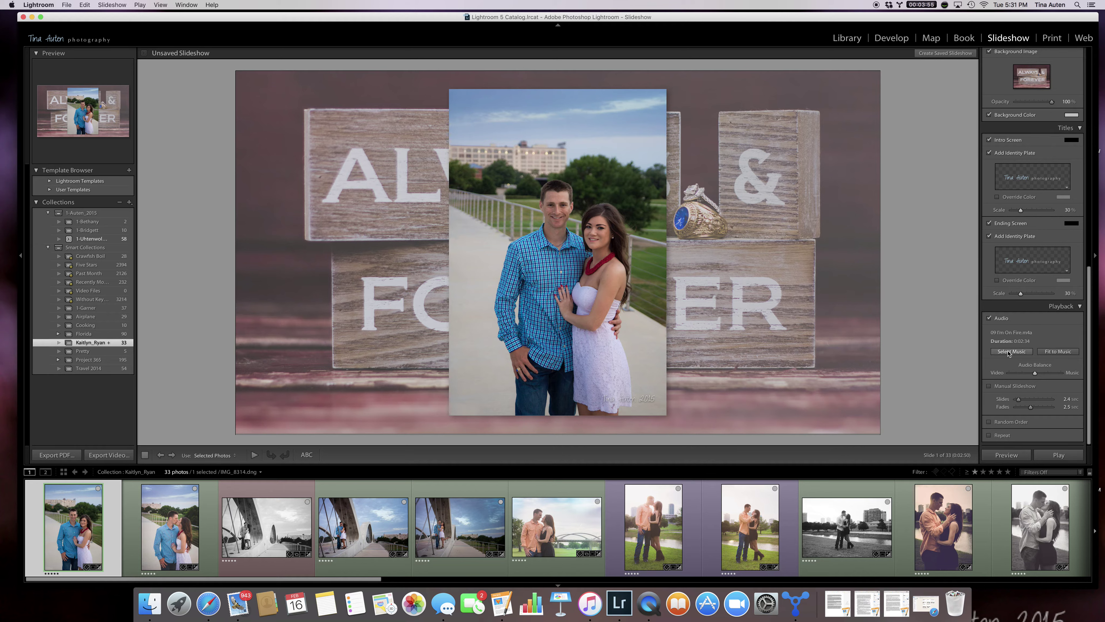
- Choose Tenerife Sea from the Editing Music playlist as the slideshow soundtrack
click(1008, 351)
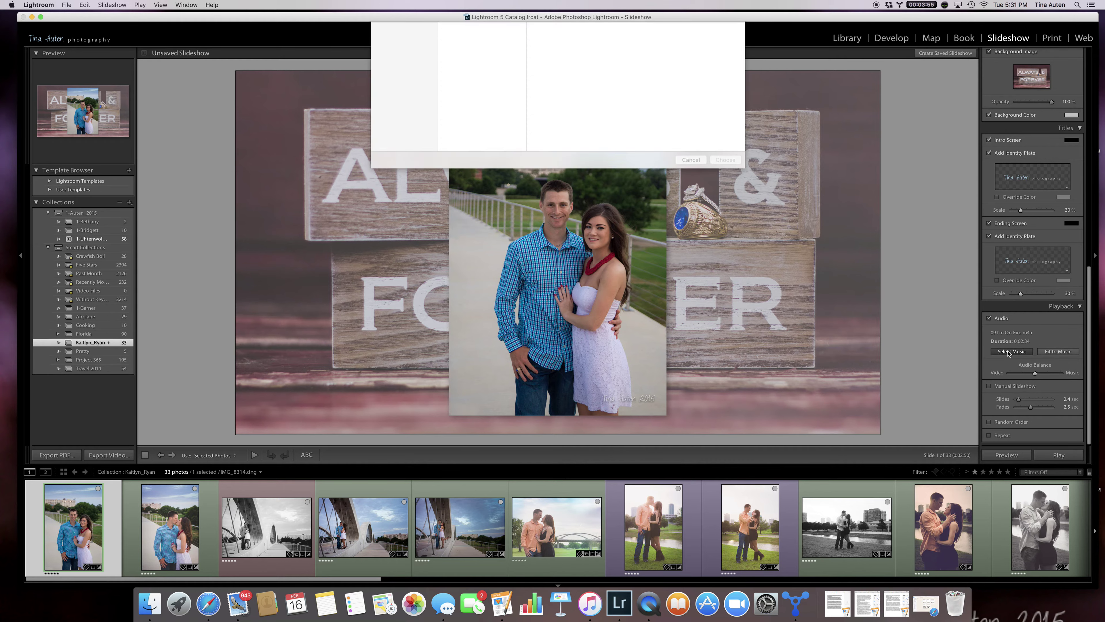
scroll(405, 152, down, 5)
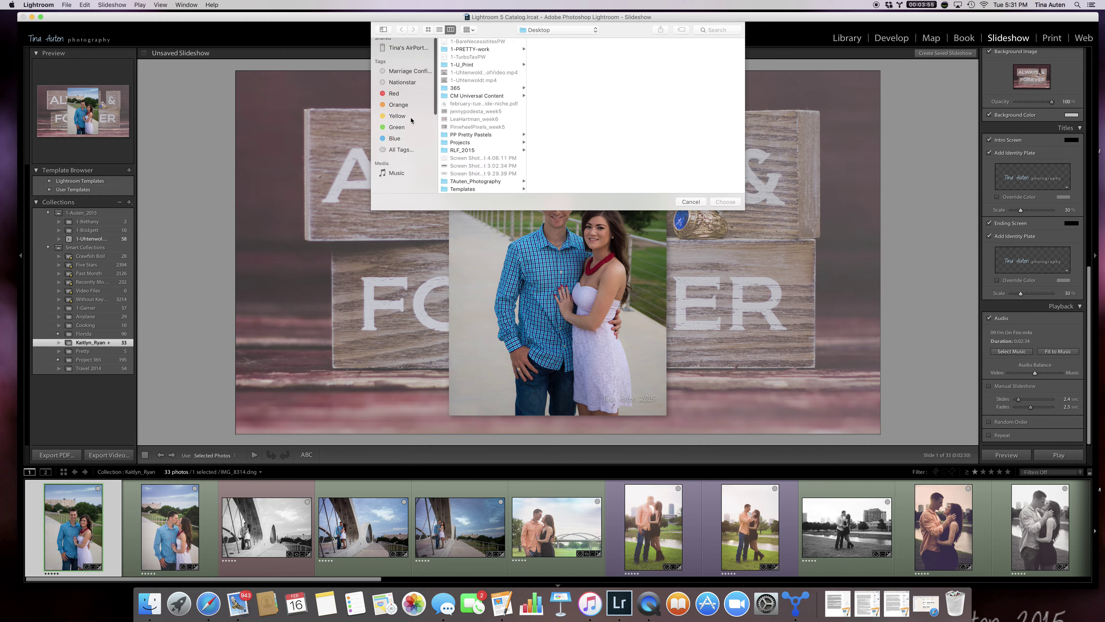
click(396, 188)
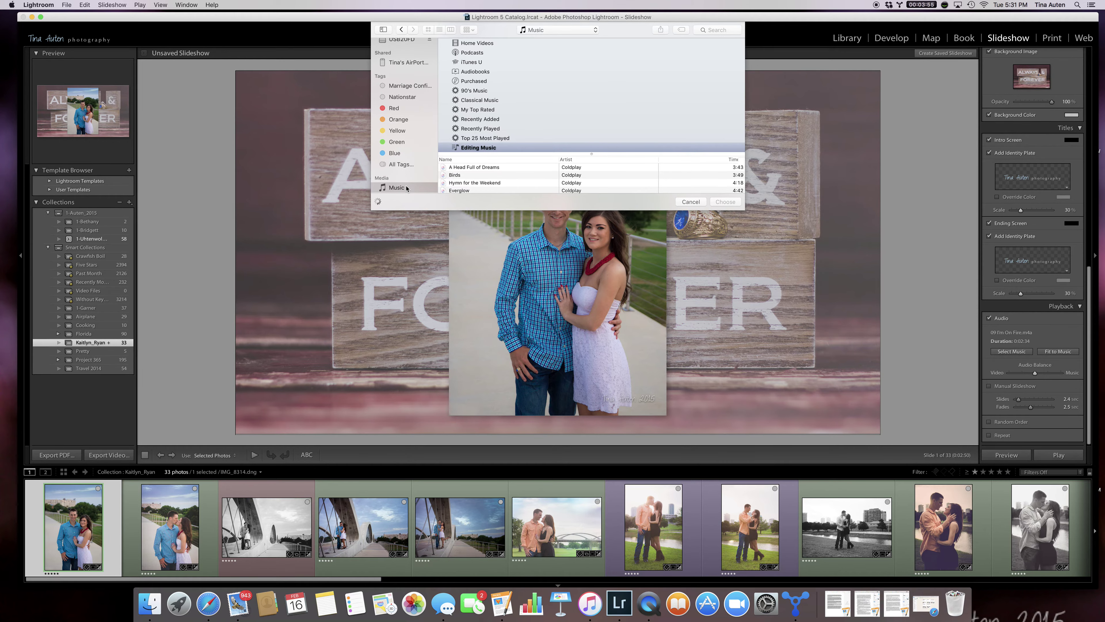
scroll(515, 162, down, 1)
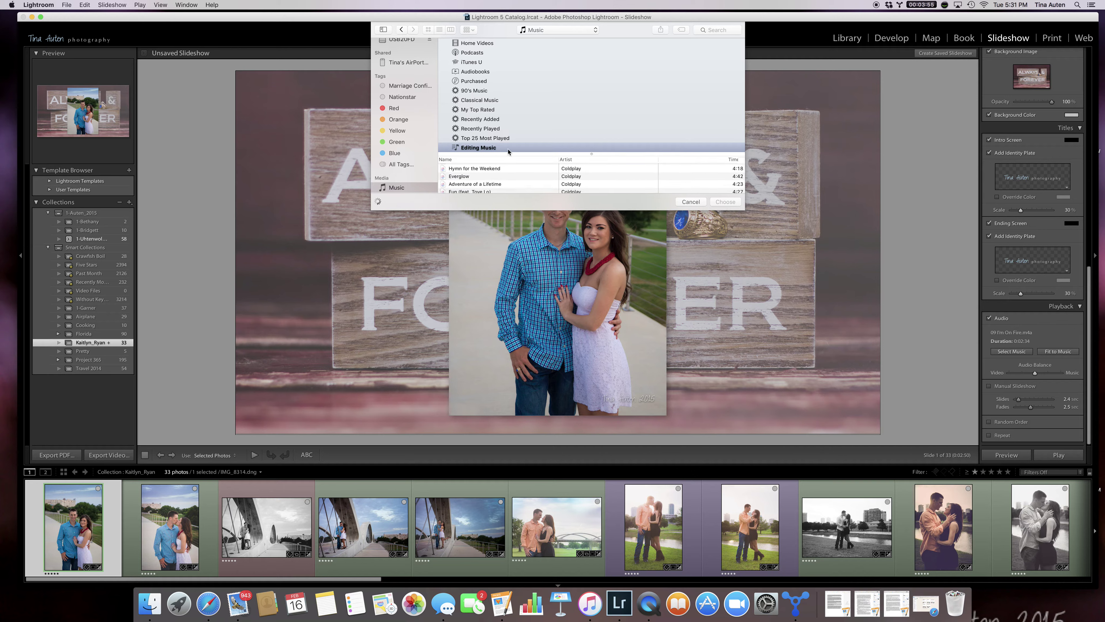
scroll(505, 151, down, 1)
scroll(517, 174, down, 5)
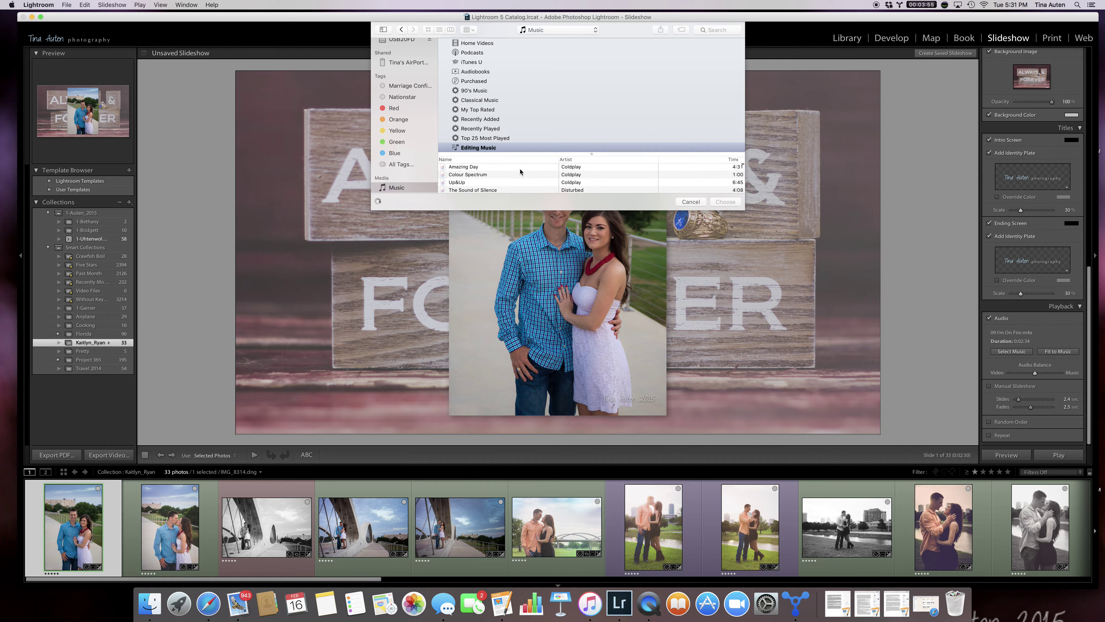
drag(707, 211, 705, 339)
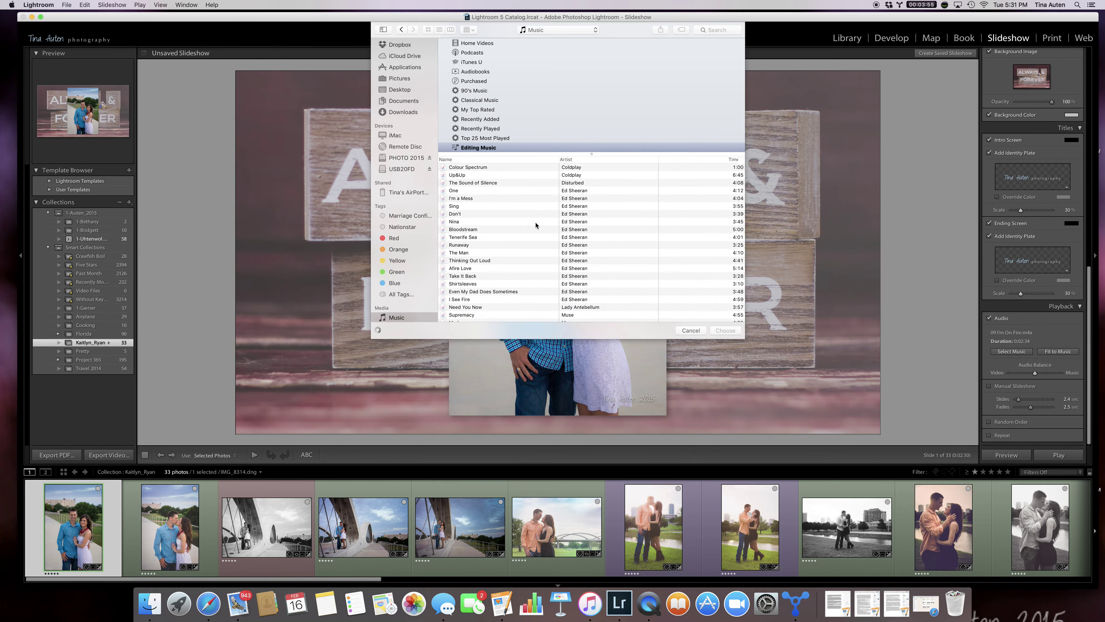
scroll(537, 227, up, 1)
click(488, 242)
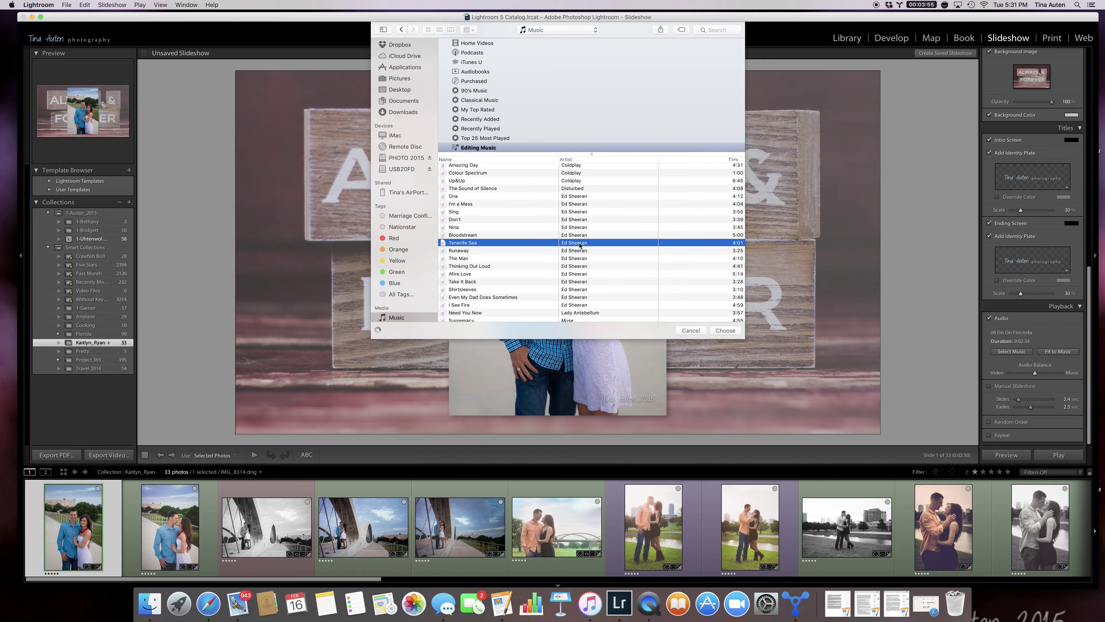
click(725, 330)
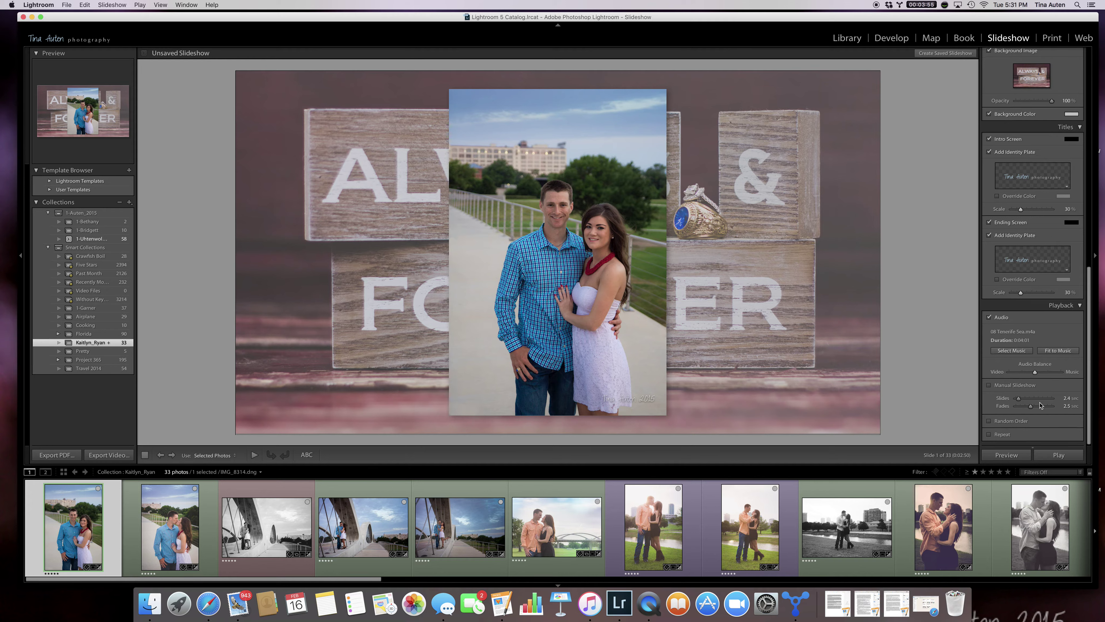
- Use Fit to Music so each slide lasts 4.4 seconds
click(1065, 356)
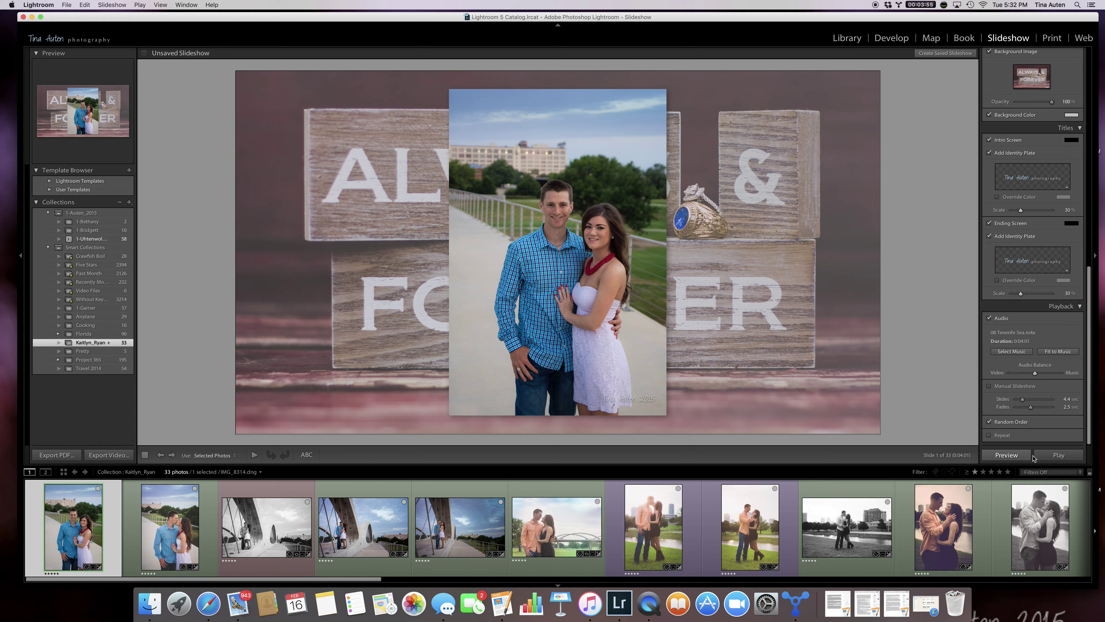
- Start full-screen slideshow playback, then stop it while previews are preparing
click(1057, 456)
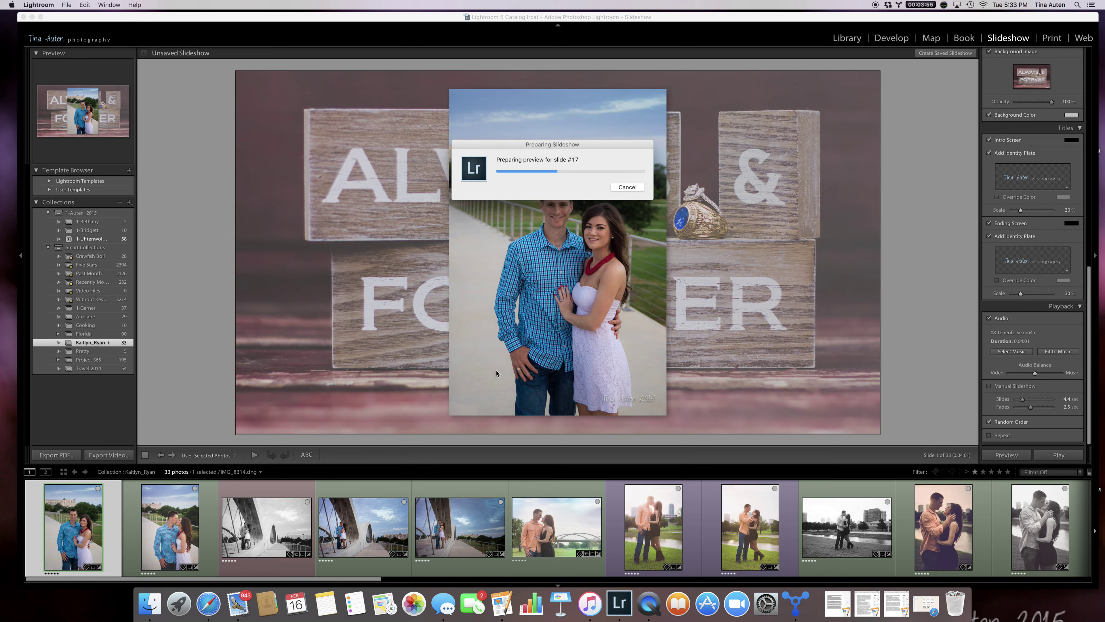
click(630, 188)
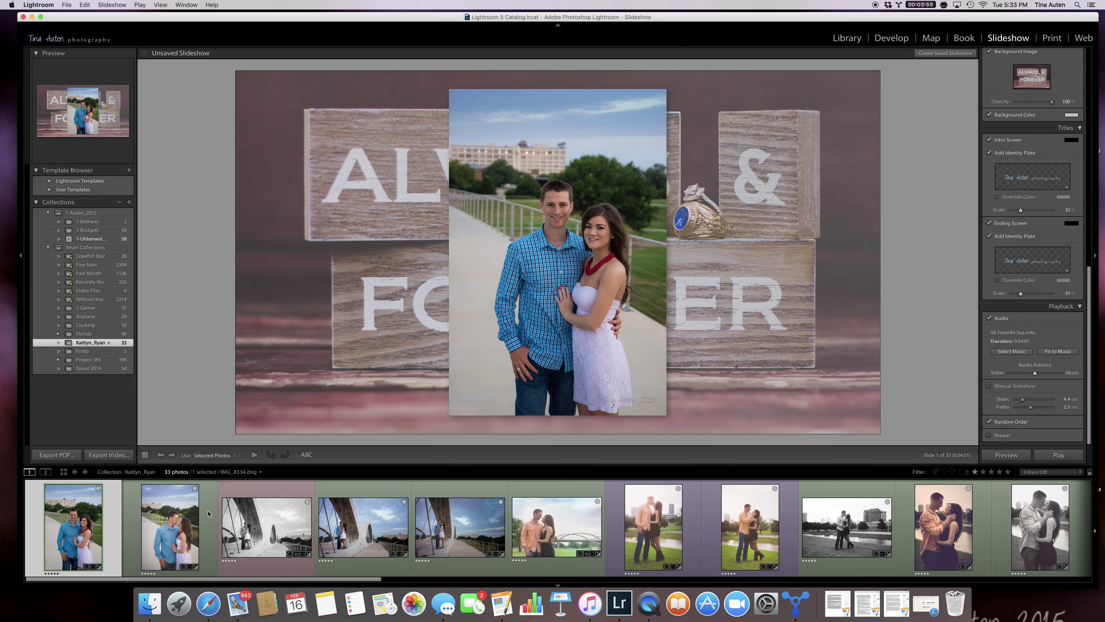
- Review the 1080p Export Video preset, cancel without exporting, and minimize Lightroom
click(104, 455)
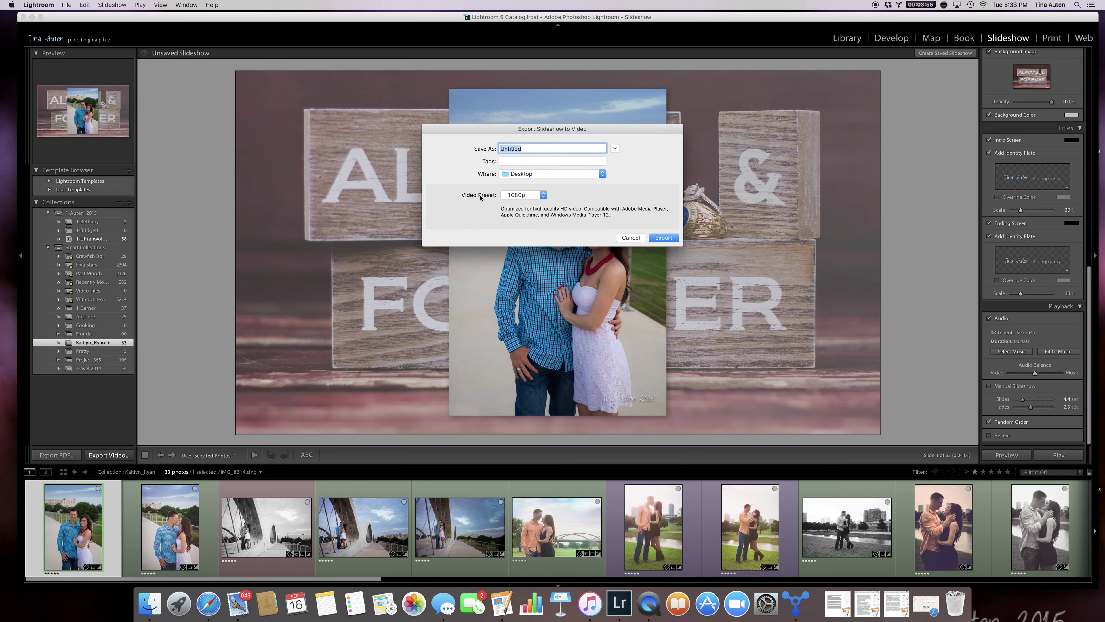
click(538, 196)
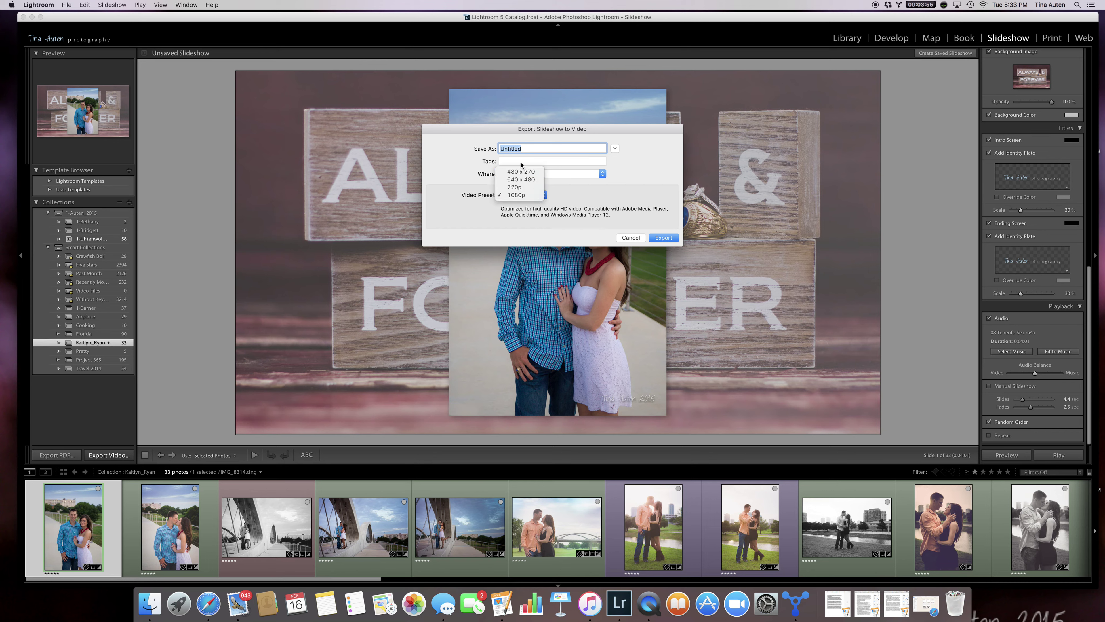
click(524, 196)
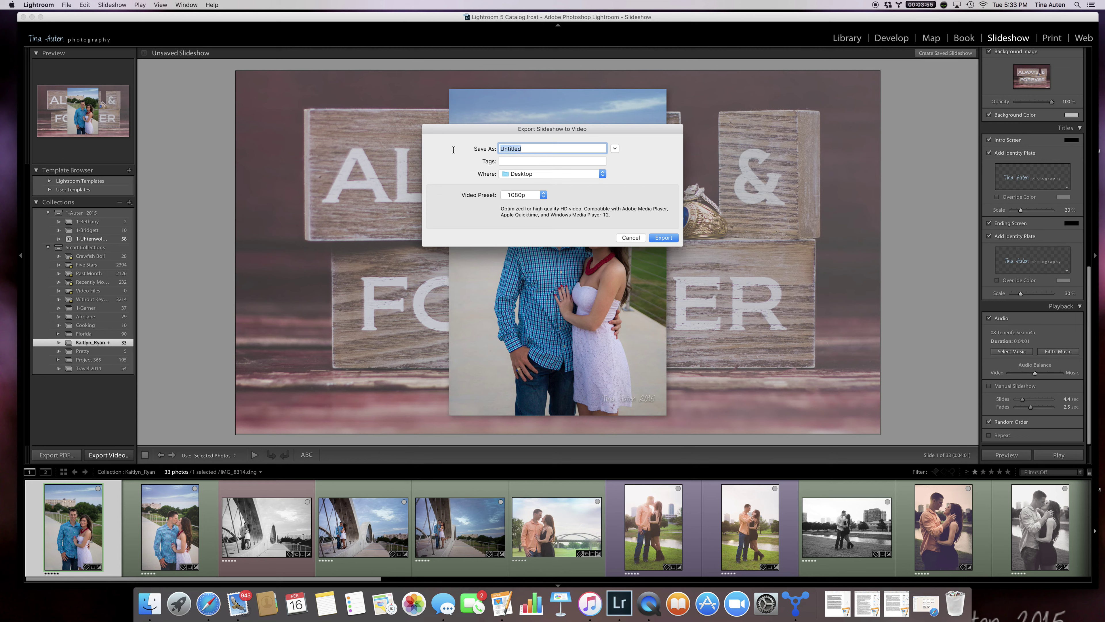
click(632, 239)
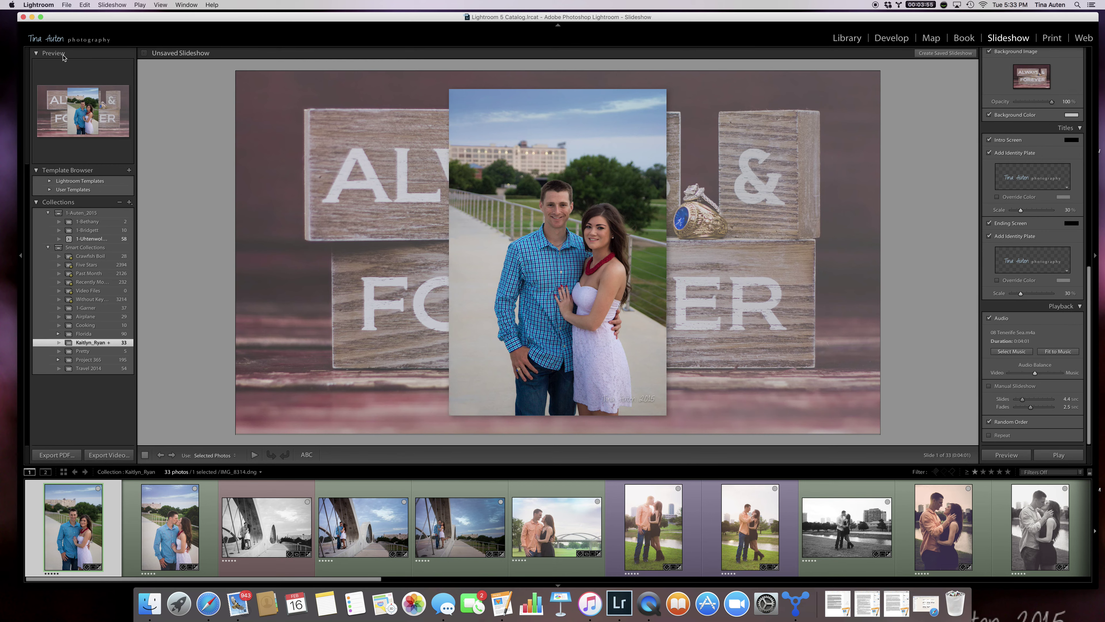
click(32, 17)
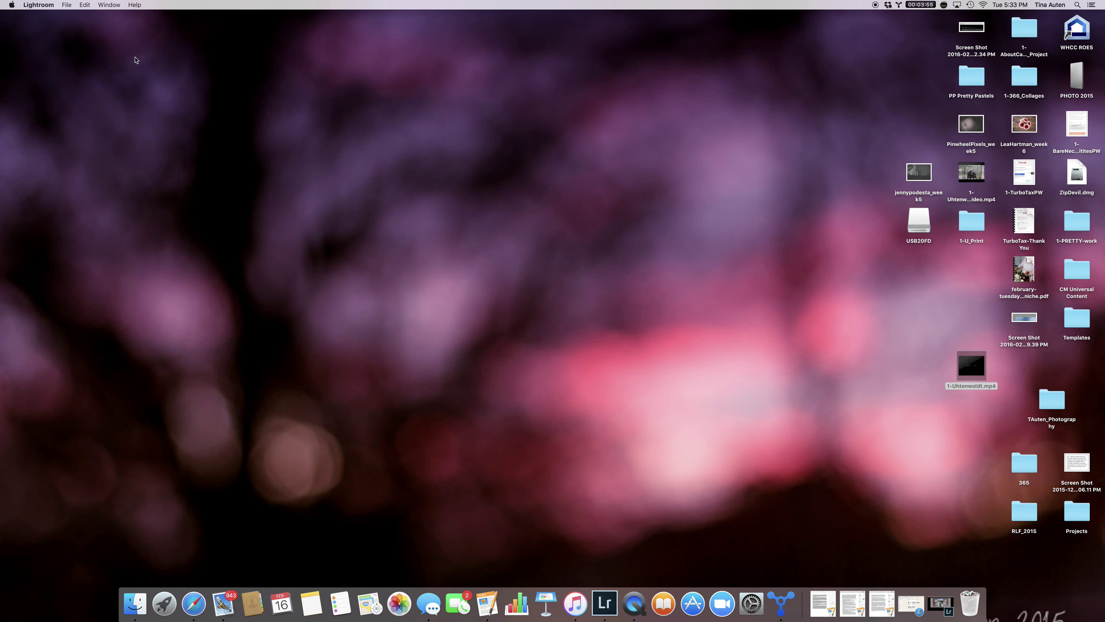
- Open 1-Uhtenwoldt.mp4 in QuickTime Player and play the slideshow video
double_click(971, 367)
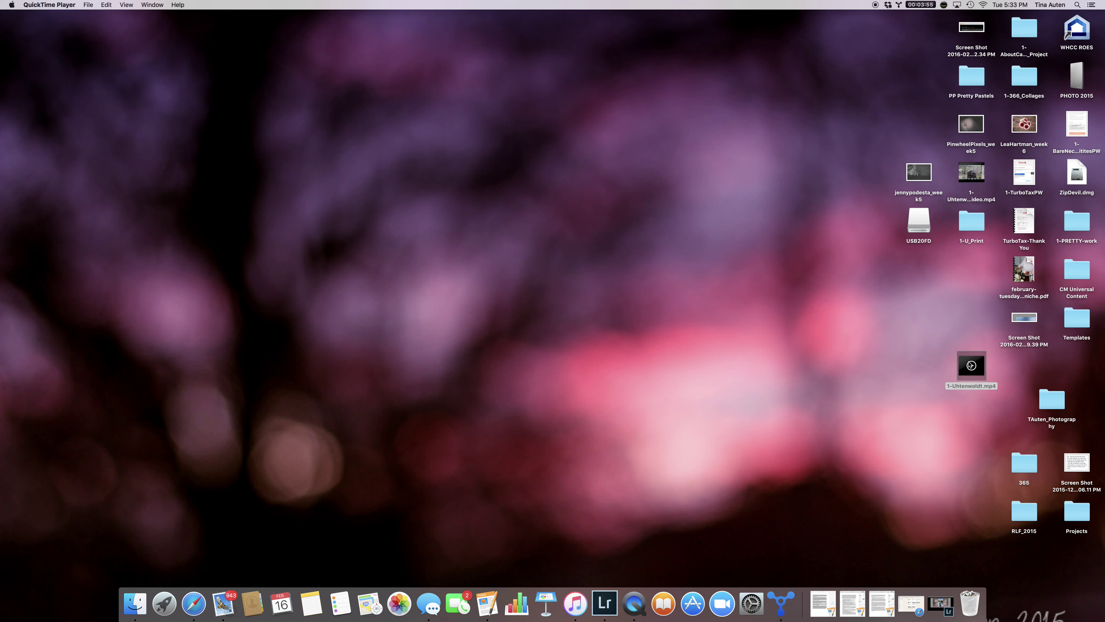
click(444, 455)
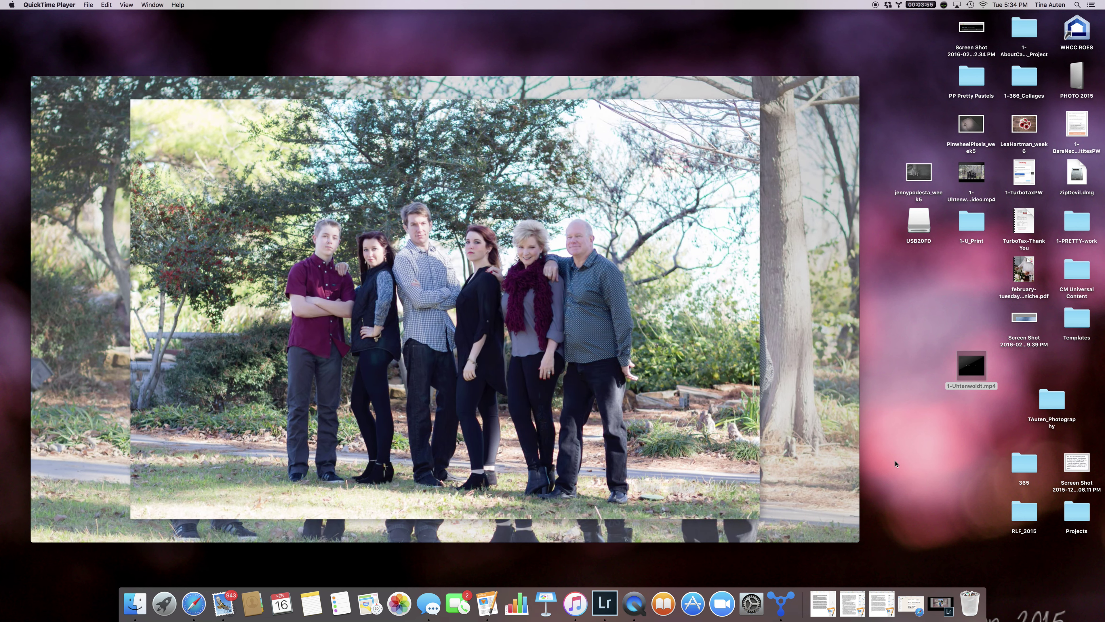
mouse_move(446, 460)
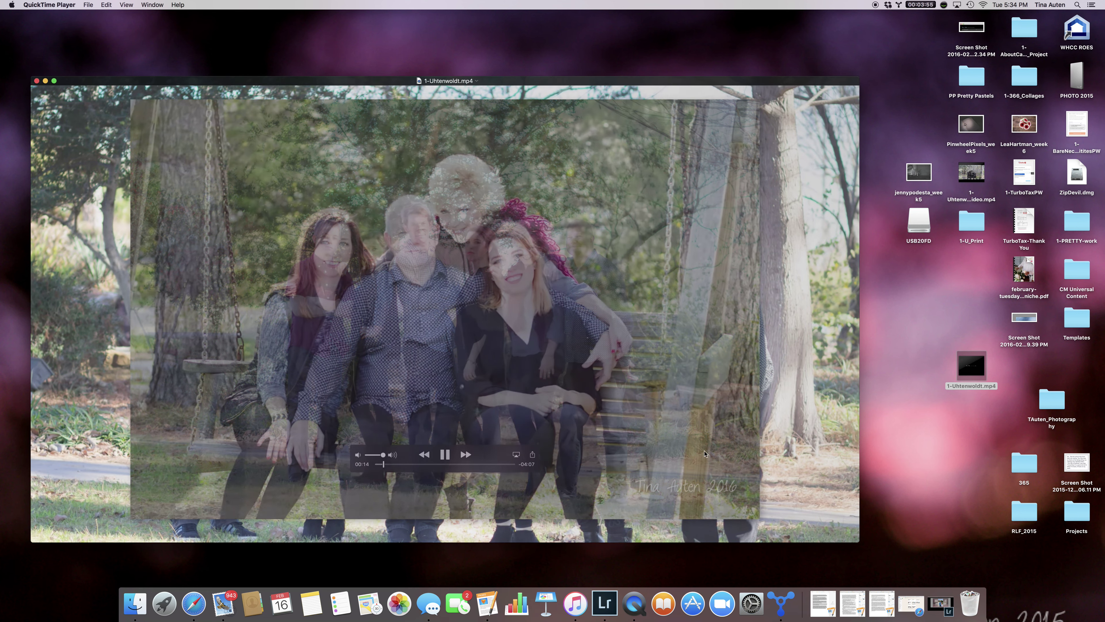